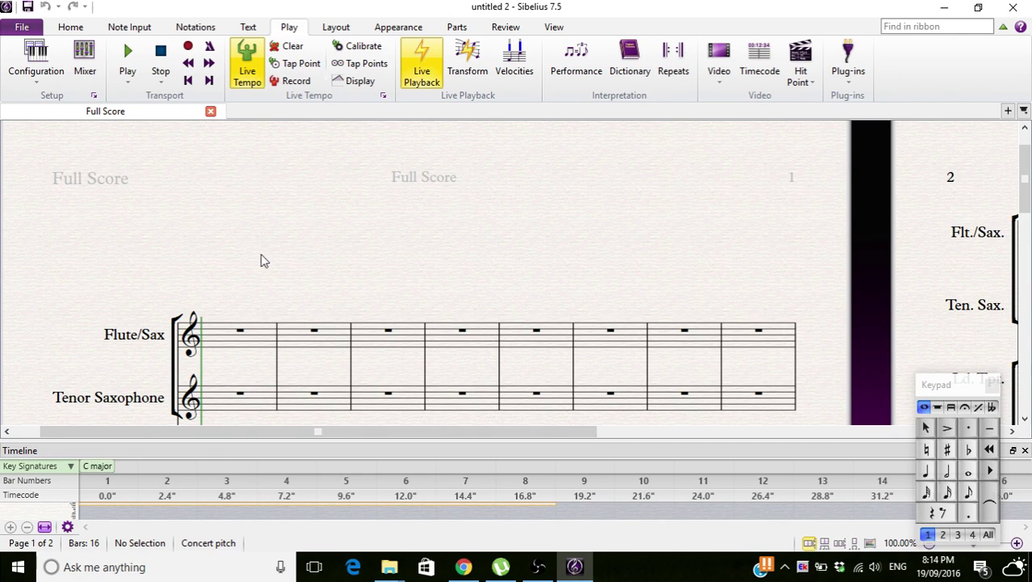
- Tour the Note Input, Notations, Text, Layout, Appearance, Parts, View and Review ribbon tabs, ending on Home
click(76, 29)
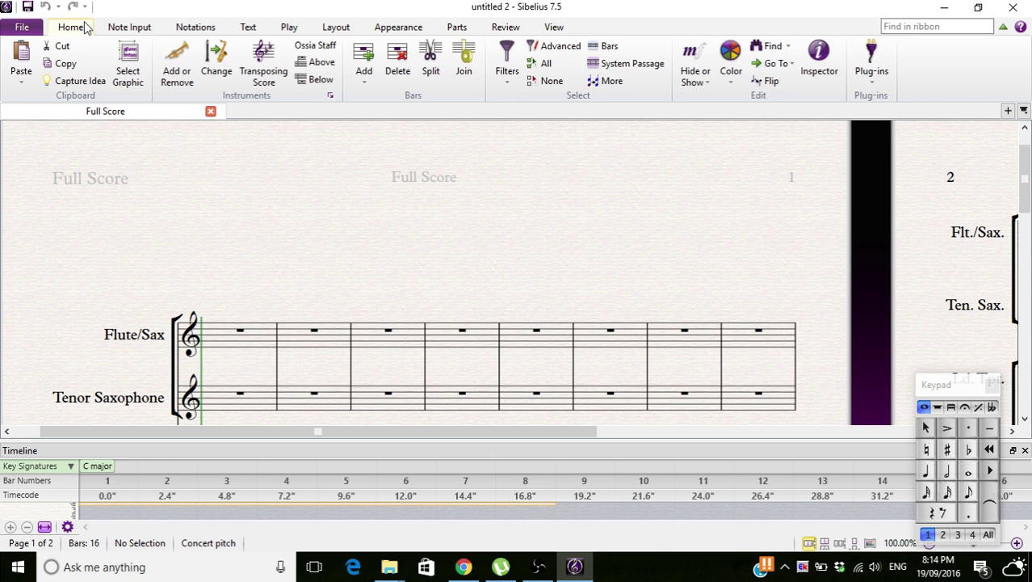
click(105, 32)
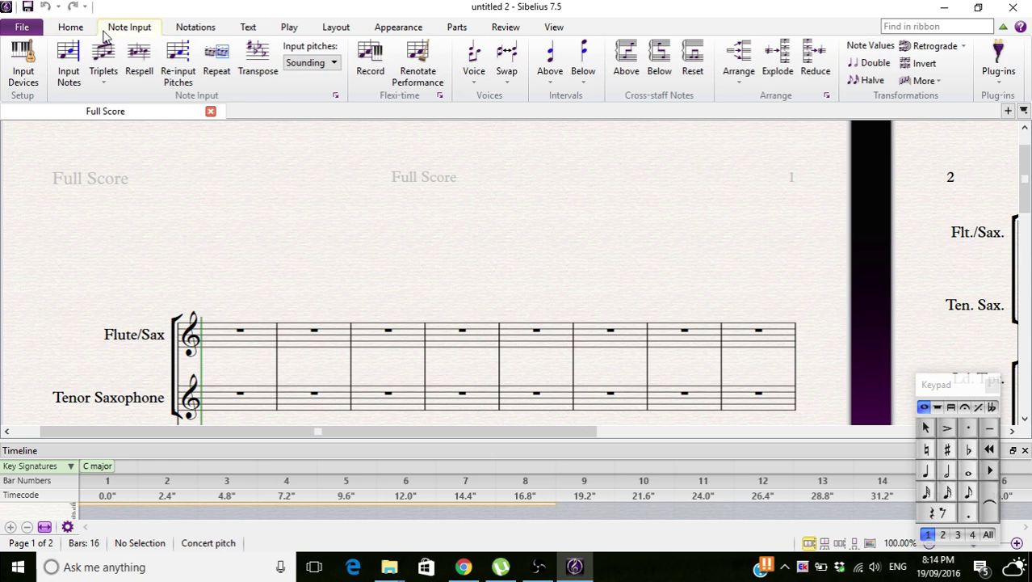
click(181, 27)
click(249, 26)
click(336, 27)
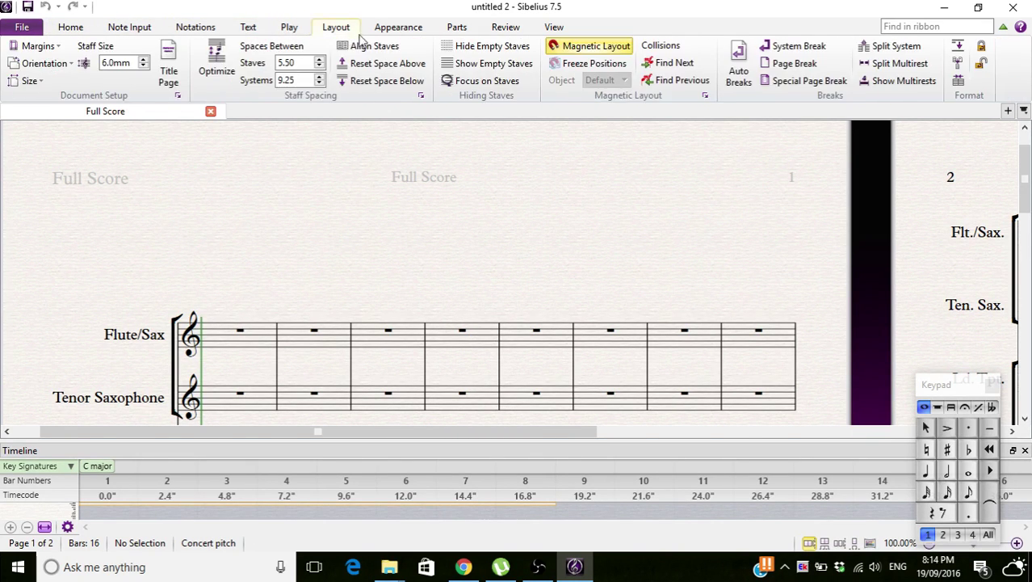
click(399, 27)
click(456, 26)
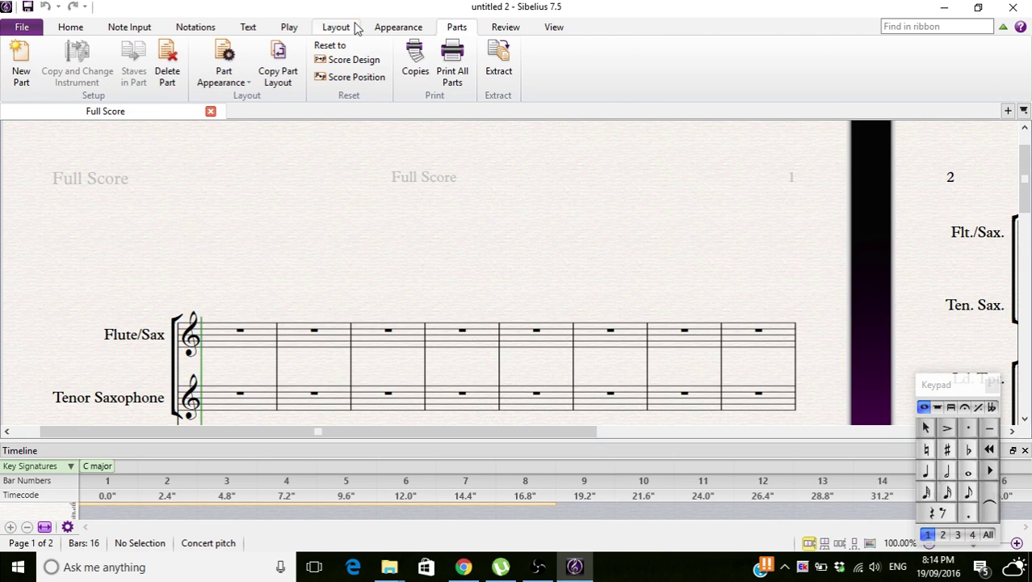
click(347, 26)
click(554, 26)
click(506, 27)
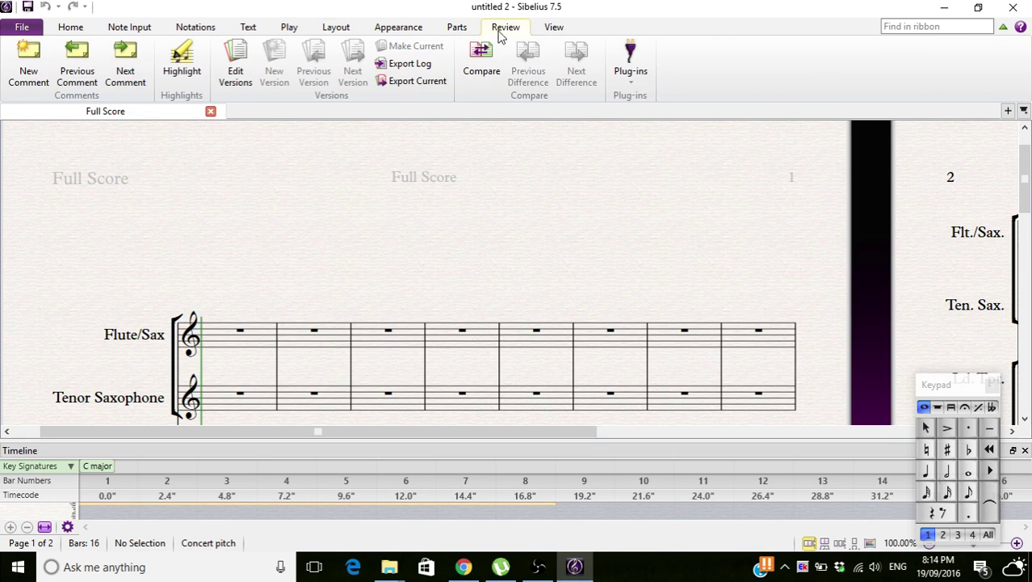
click(143, 29)
click(195, 26)
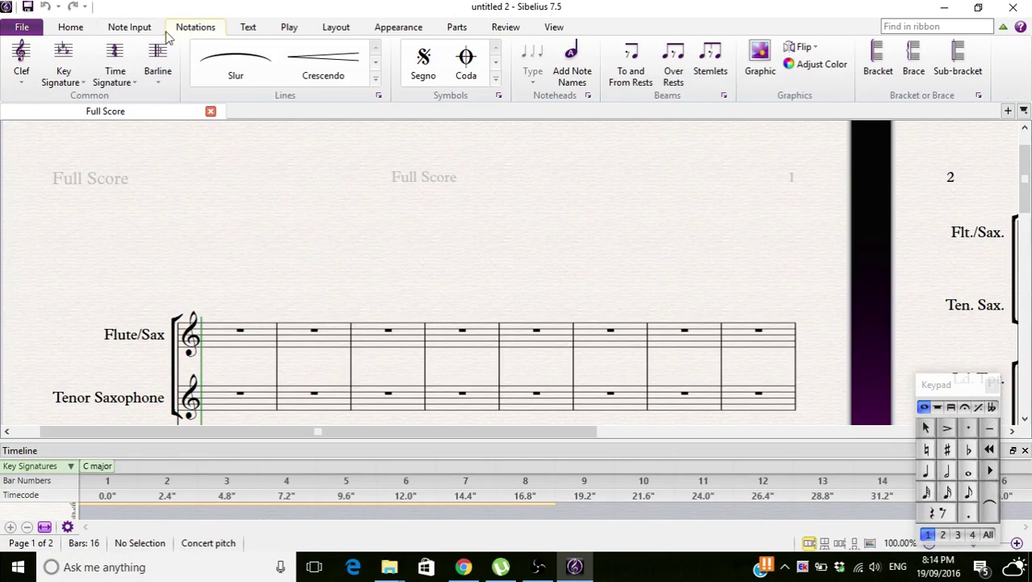
click(131, 27)
click(75, 27)
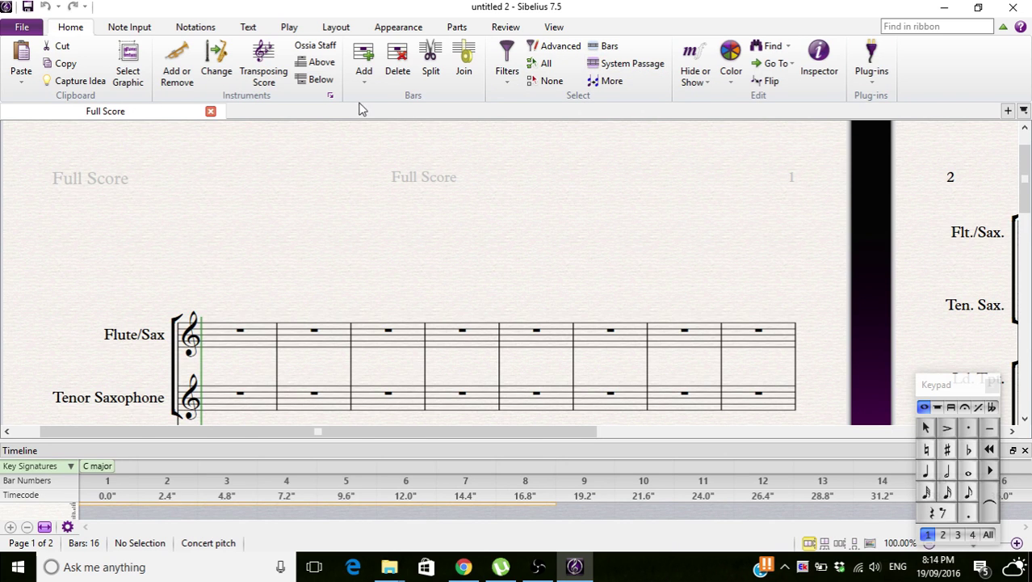
- Select bars 2–4 of the Tenor Saxophone staff as a passage
drag(564, 245, 572, 209)
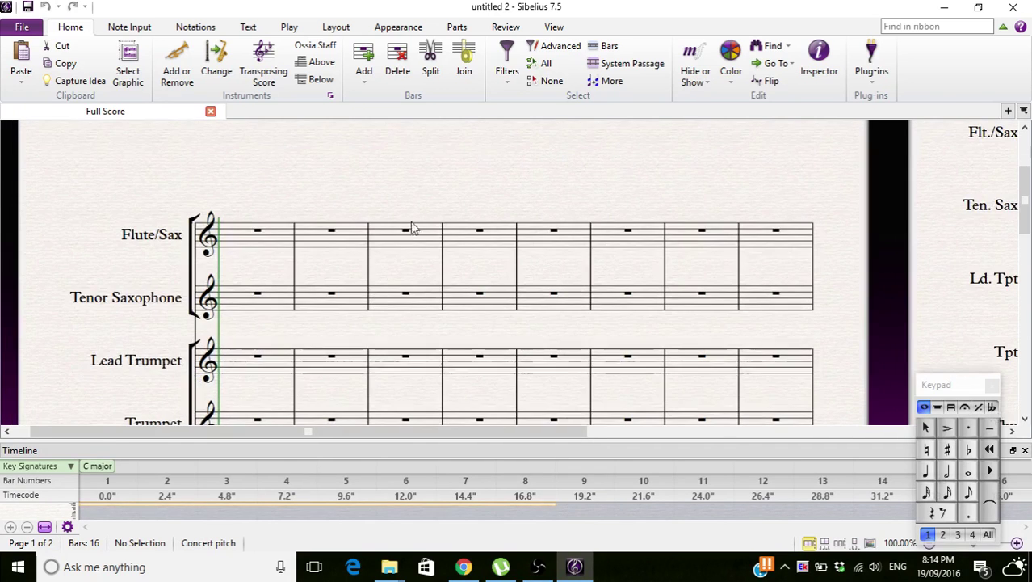
click(338, 300)
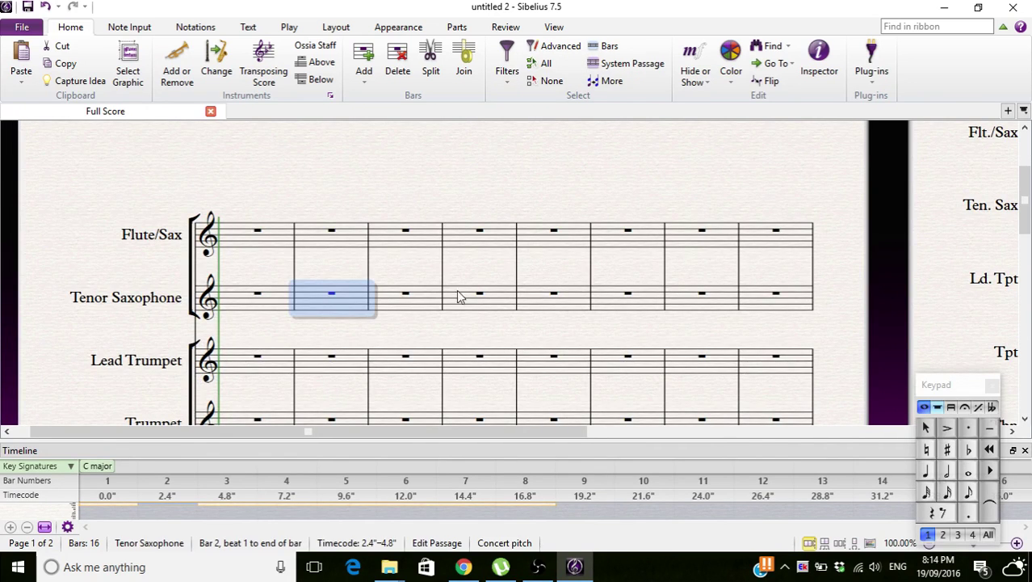
shift+click(468, 298)
click(349, 277)
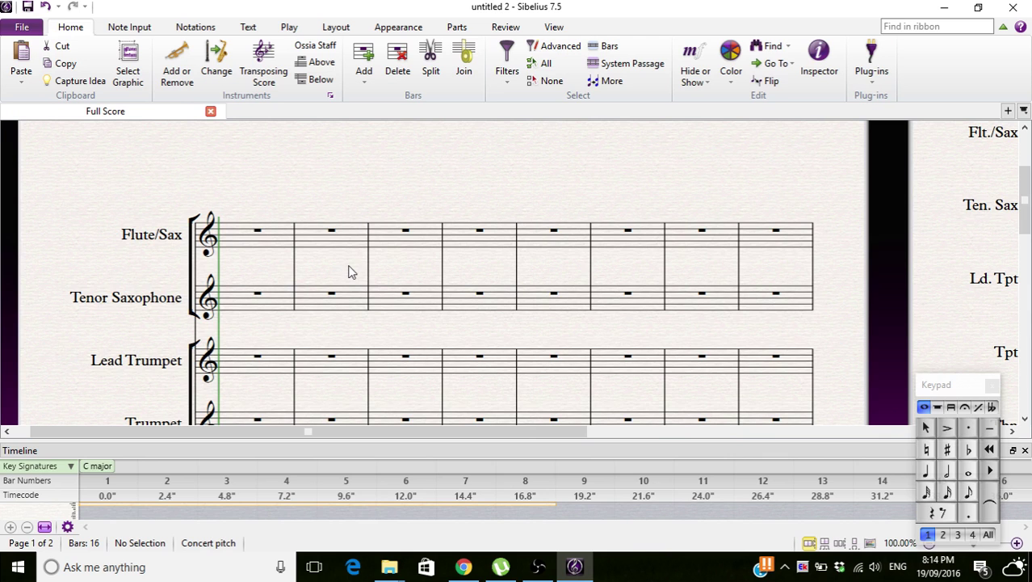
click(317, 302)
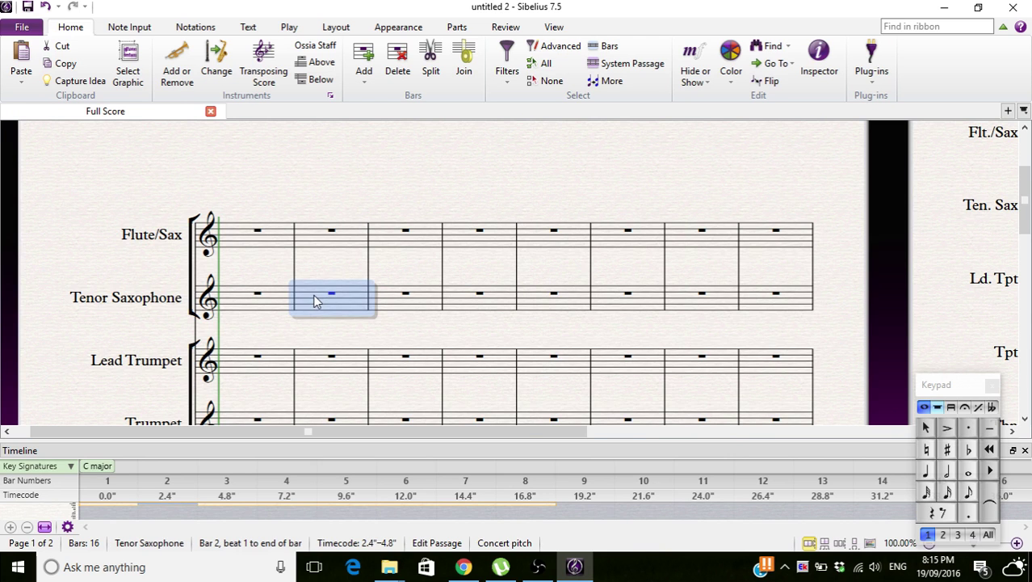
shift+click(477, 307)
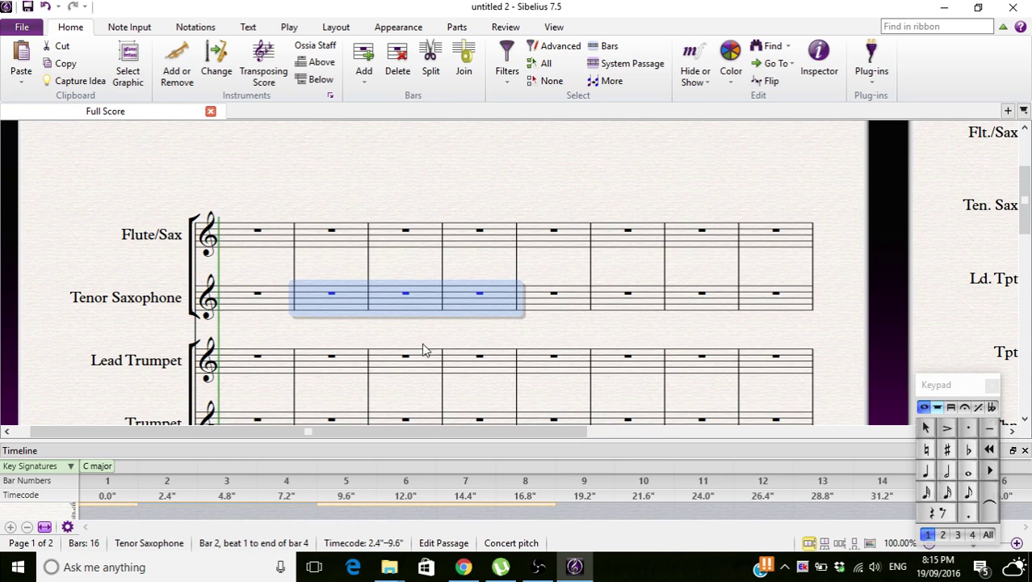
- Clear the Tenor Sax selection and fill in Select Bars to cover bars 2 through 7
click(610, 46)
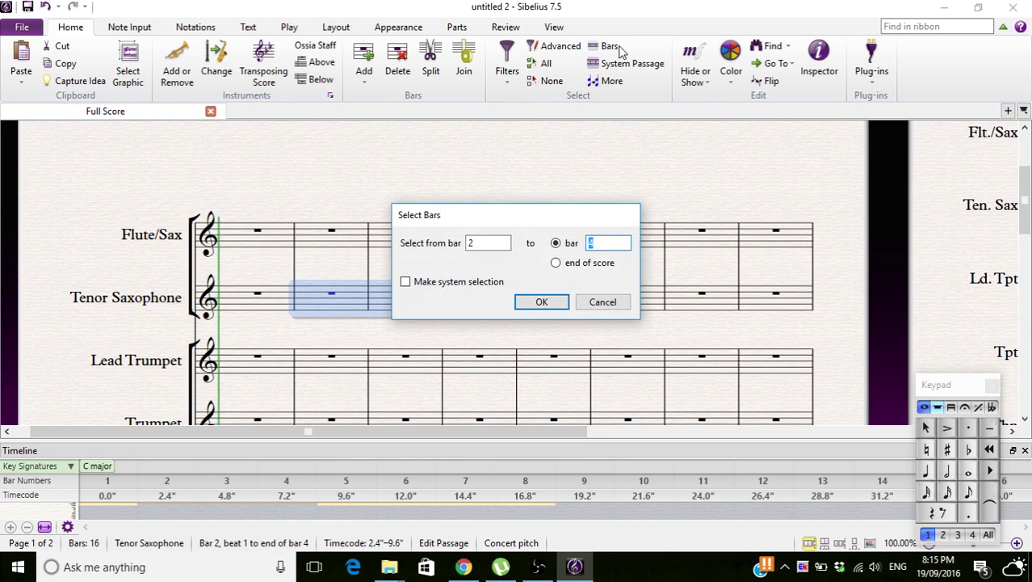
click(607, 300)
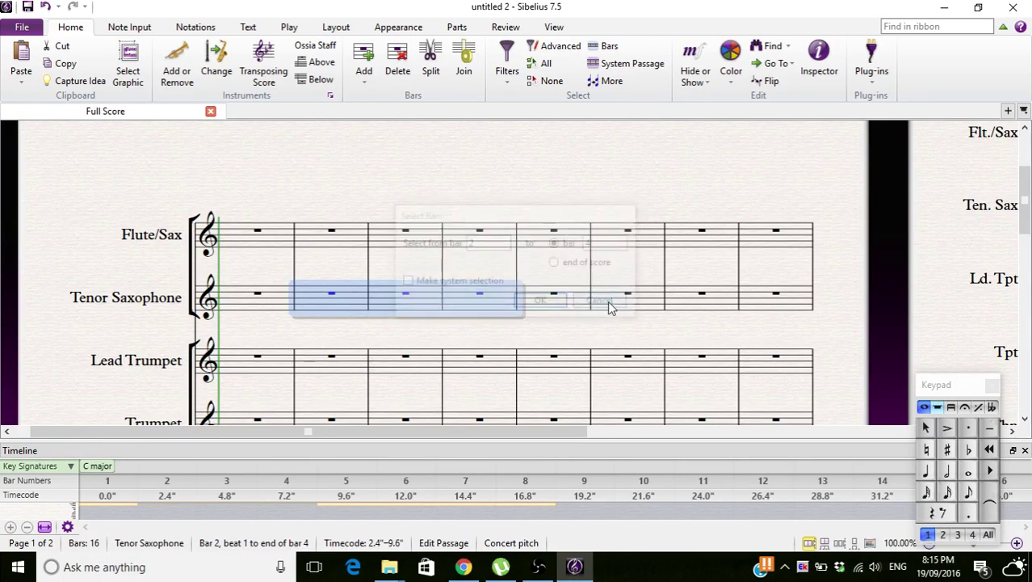
click(443, 271)
click(598, 49)
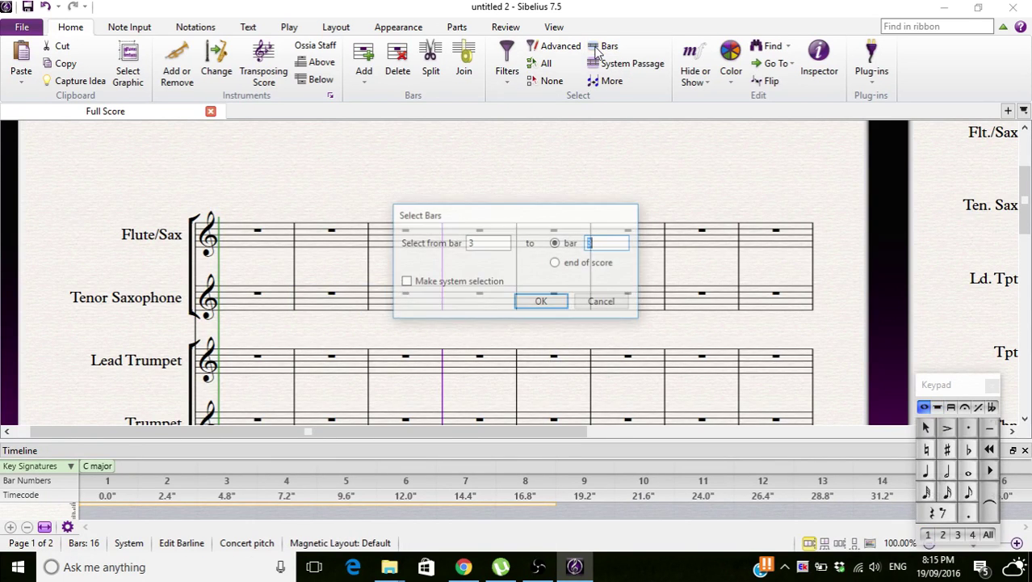
click(488, 242)
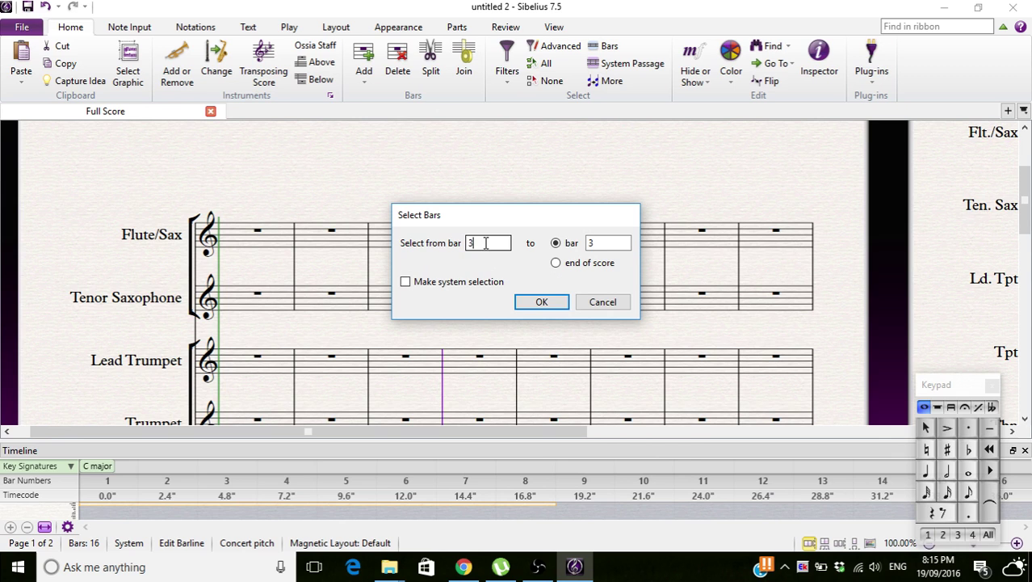
text(2)
double_click(597, 242)
text(7)
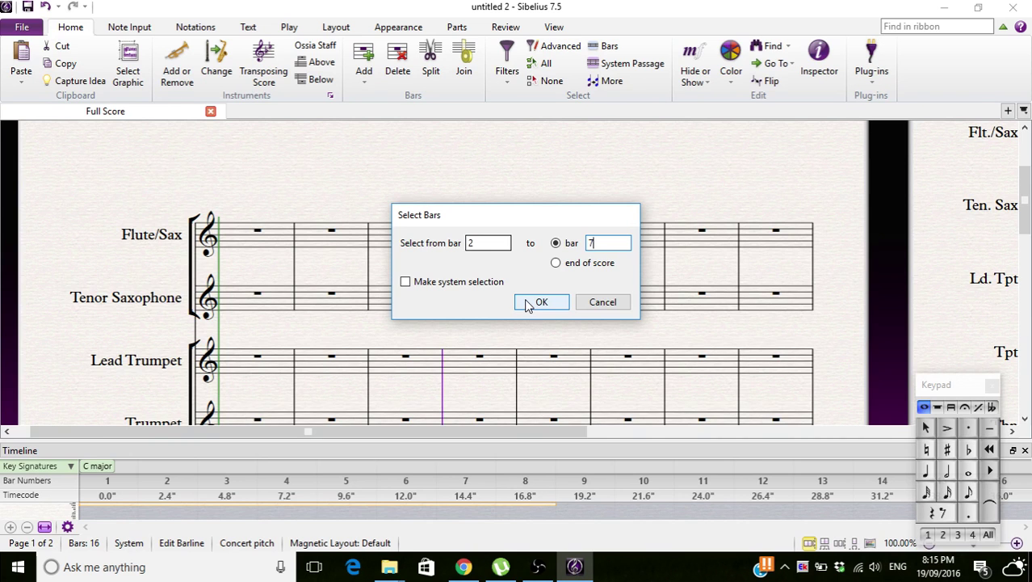
- Confirm bars 2–7, try Ctrl+T on the selection, and dismiss the nothing-selected alert
click(527, 303)
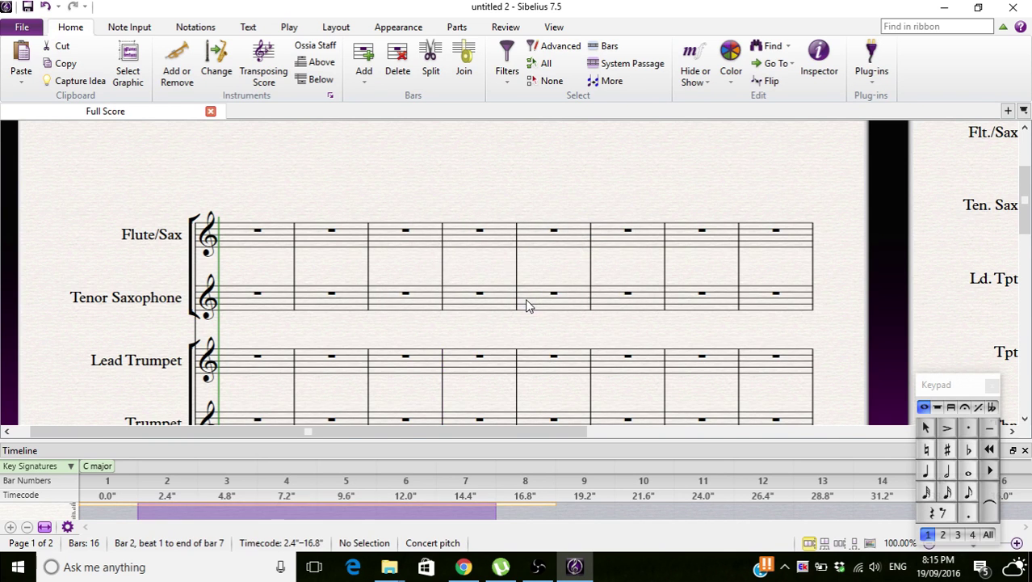
scroll(527, 304, down, 6)
scroll(527, 305, up, 4)
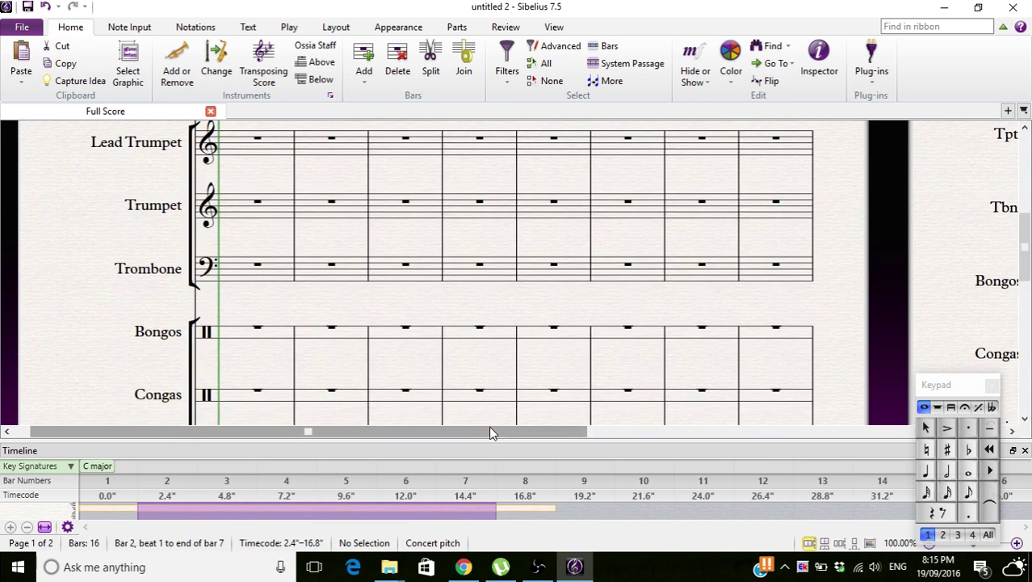
drag(490, 433, 509, 436)
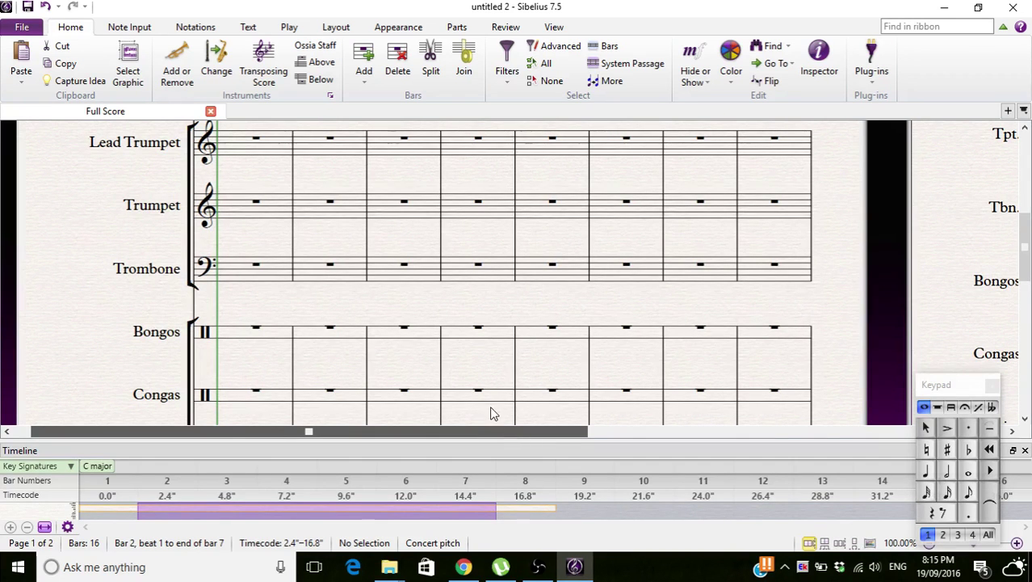
scroll(501, 374, up, 4)
scroll(495, 384, down, 8)
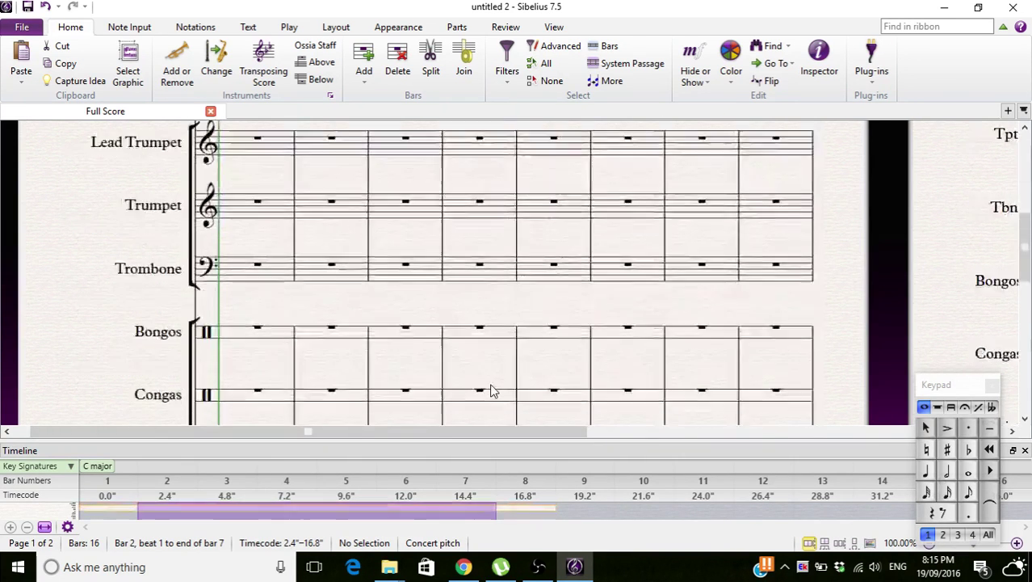
scroll(493, 388, up, 8)
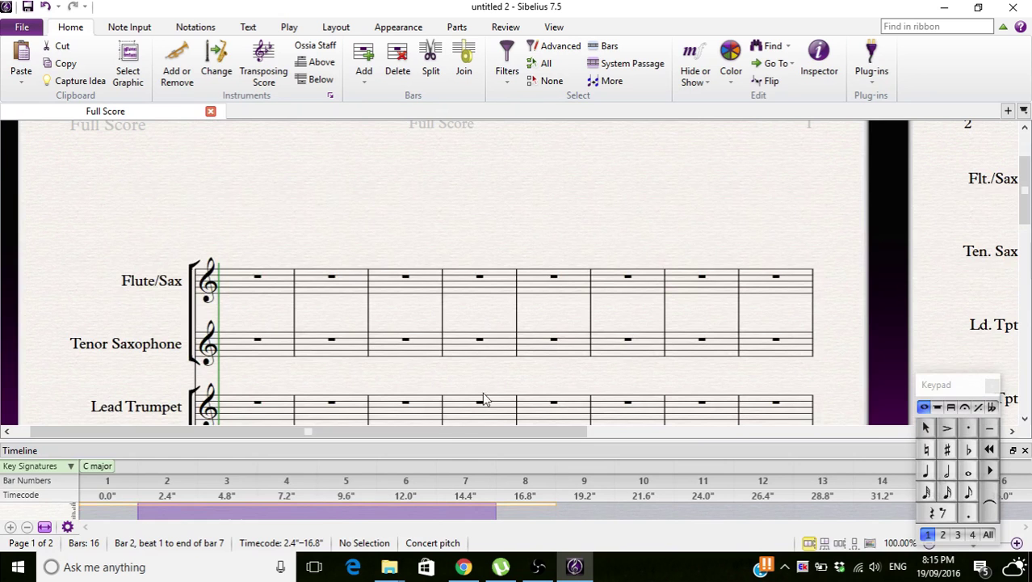
key(ctrl+t)
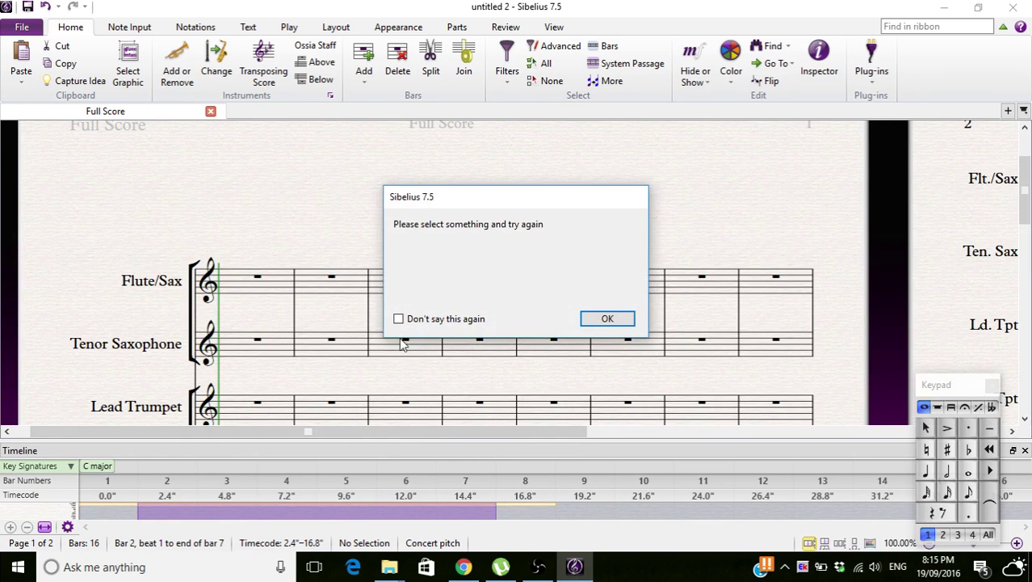
click(606, 318)
- Select Flute/Sax bars 3 to 5 using Select Bars with end bar 5
click(397, 289)
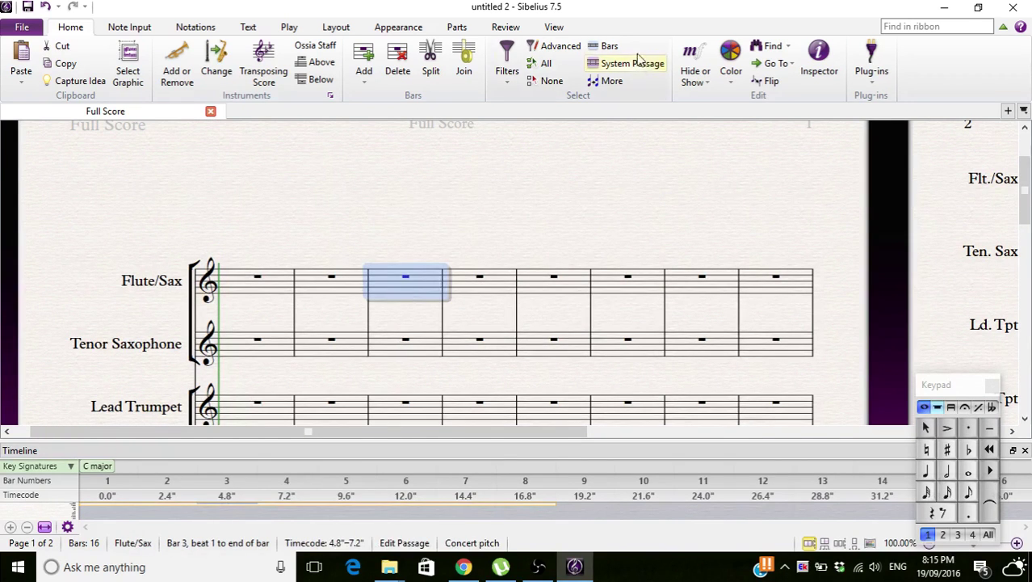
click(605, 49)
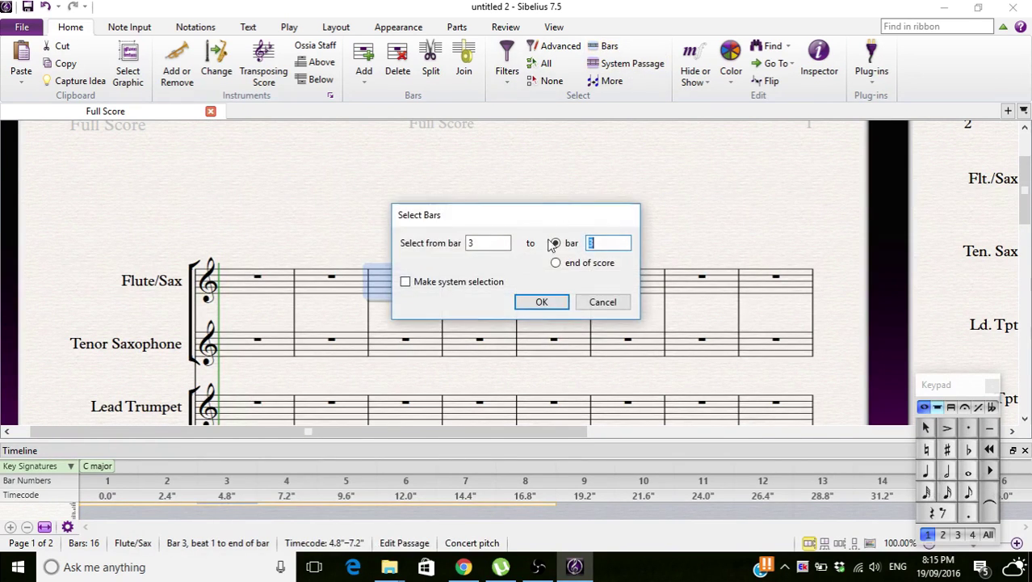
text(5)
click(542, 301)
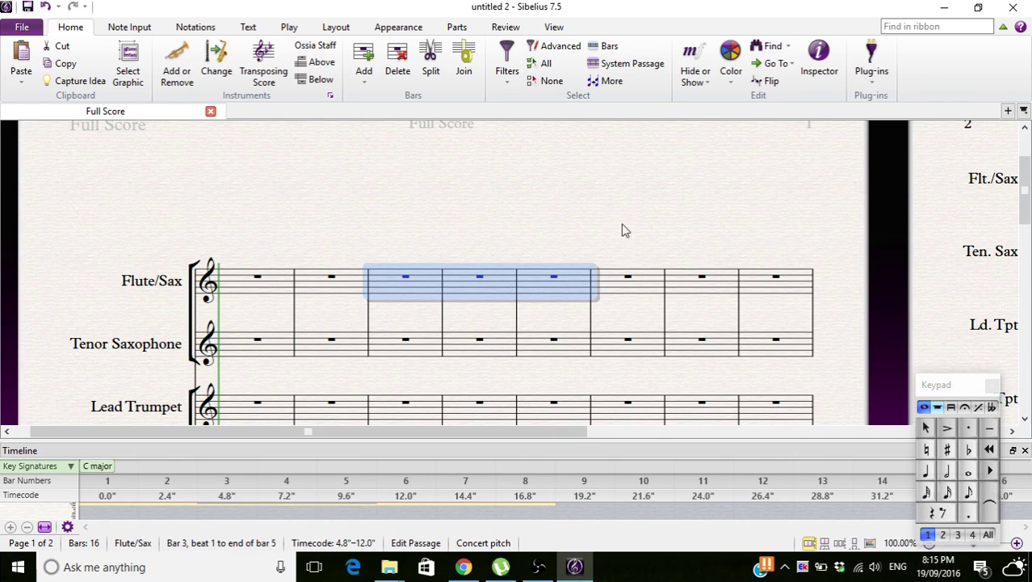
- Select bars 3 to 16 through the Select Bars dialog
click(609, 49)
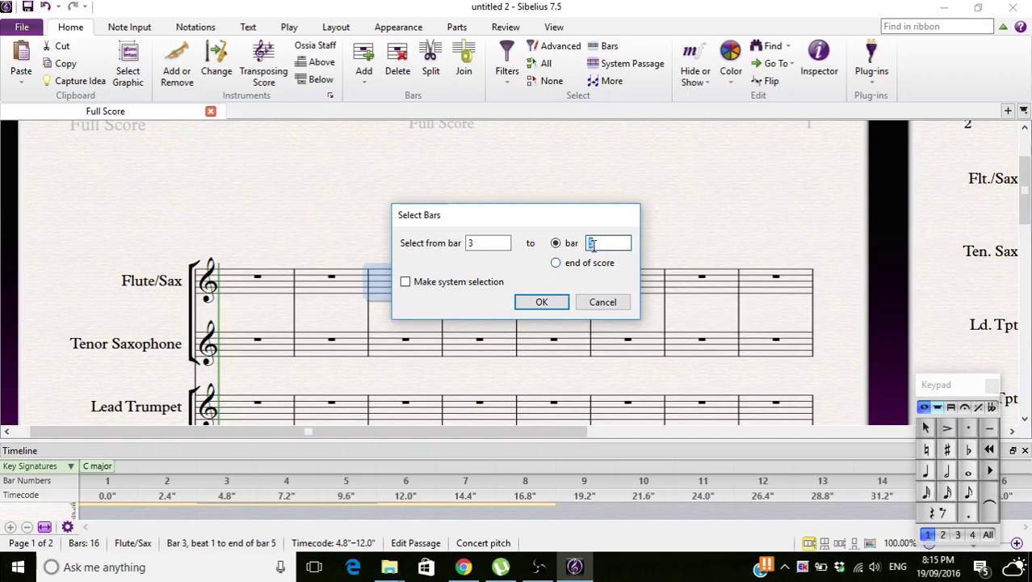
key(Return)
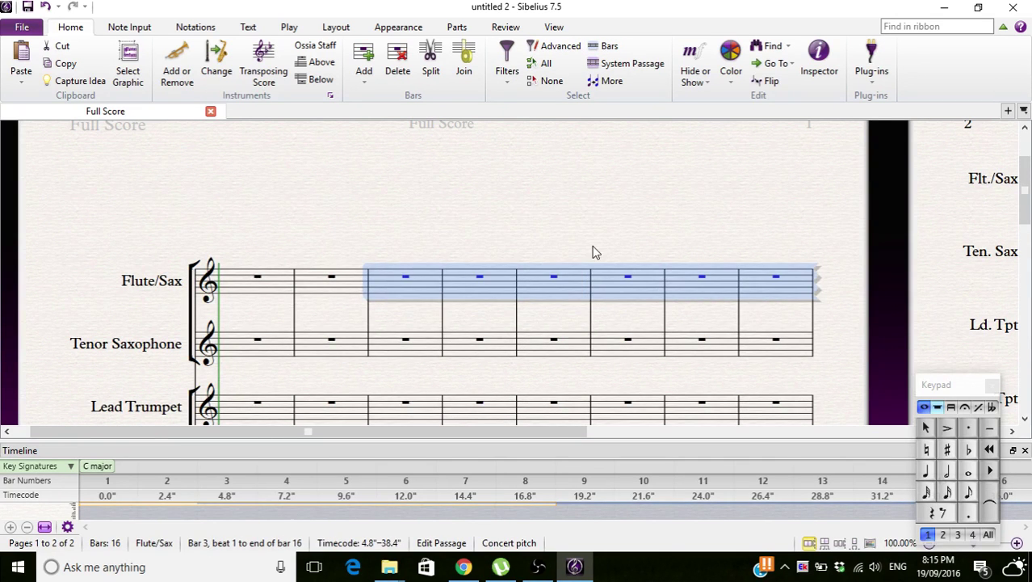
drag(569, 240, 618, 258)
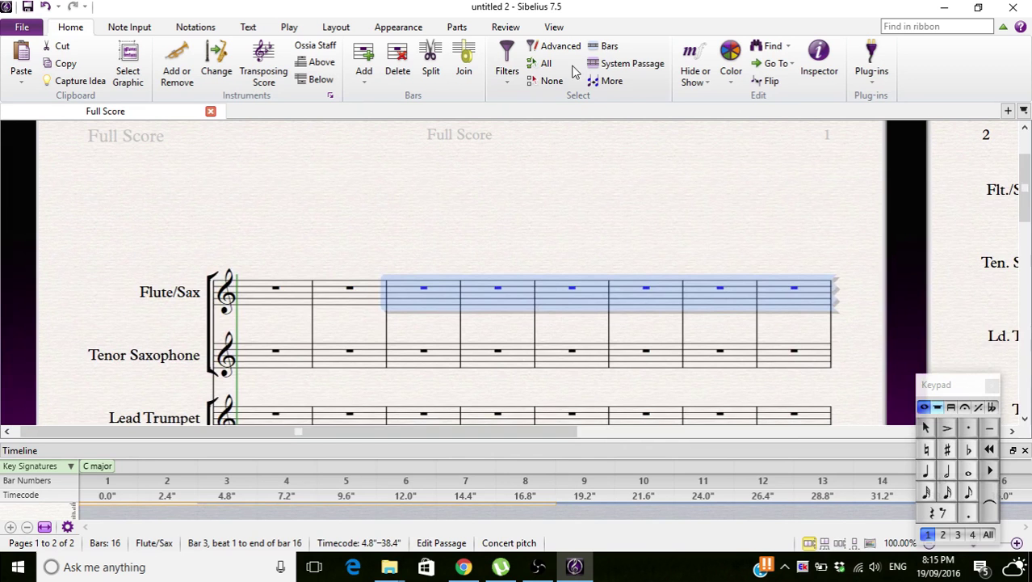
- Reselect bars 3–16 with Make system selection ticked so every staff is included
click(598, 49)
click(405, 281)
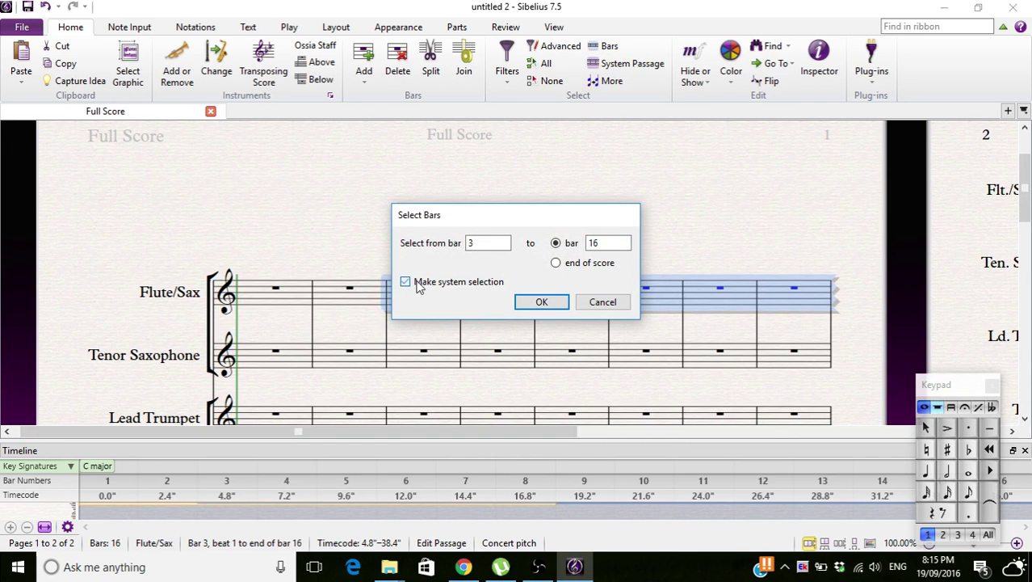
click(517, 303)
drag(537, 261, 435, 124)
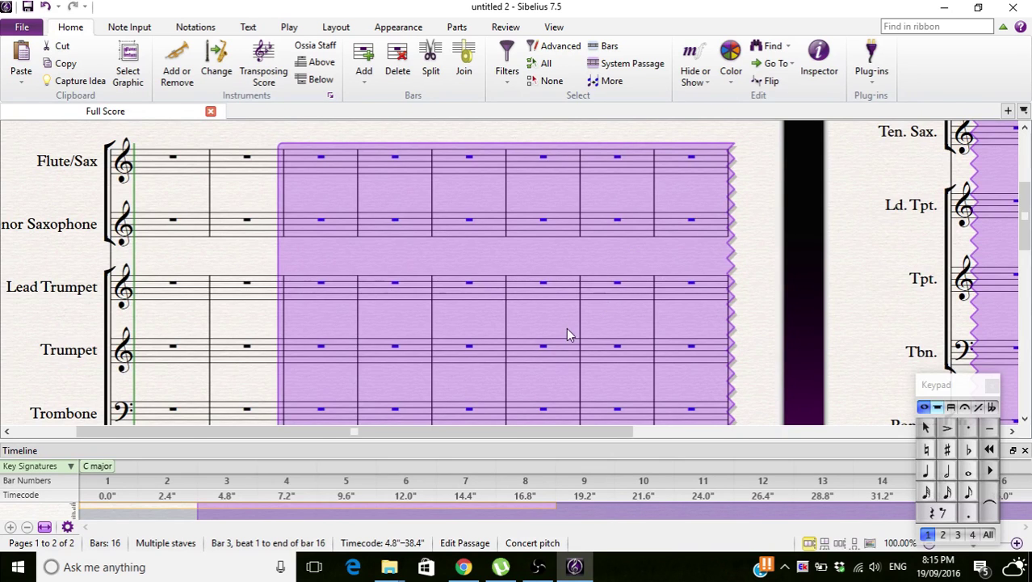
- Select Flute/Sax bars 3 to 13 and turn it into a System Passage across all staves
click(774, 220)
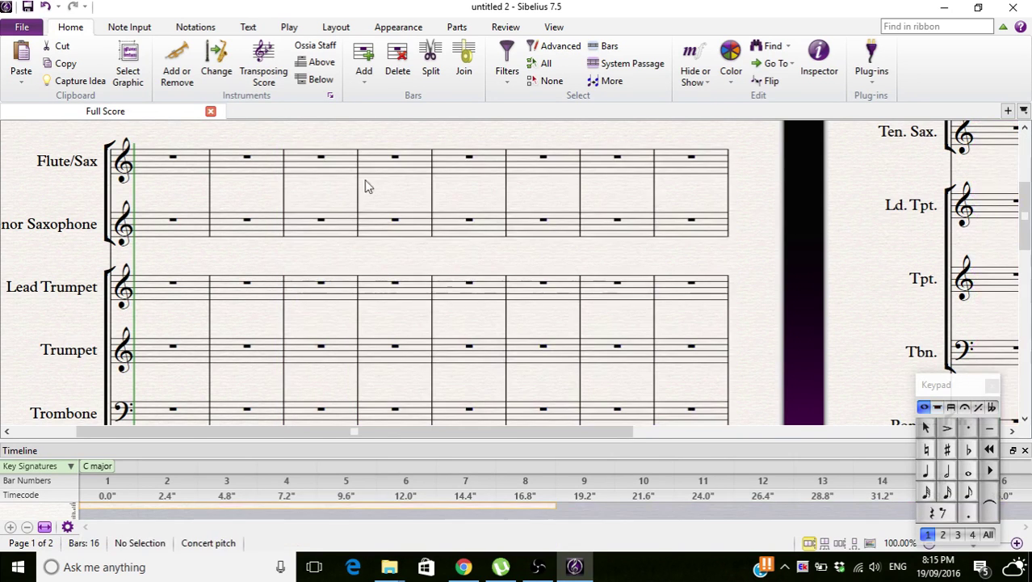
click(348, 166)
scroll(898, 184, right, 5)
scroll(898, 184, up, 3)
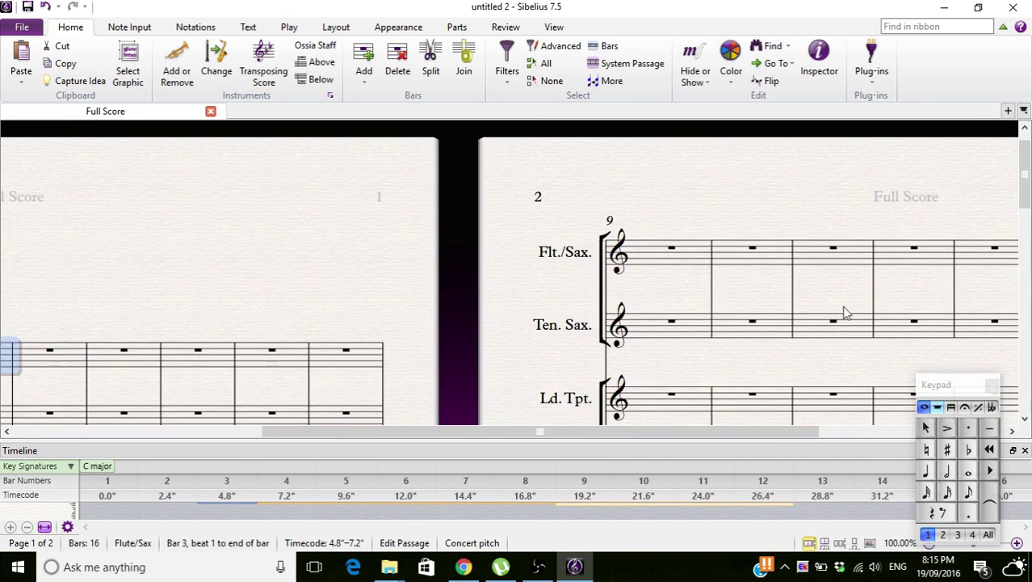
shift+click(962, 258)
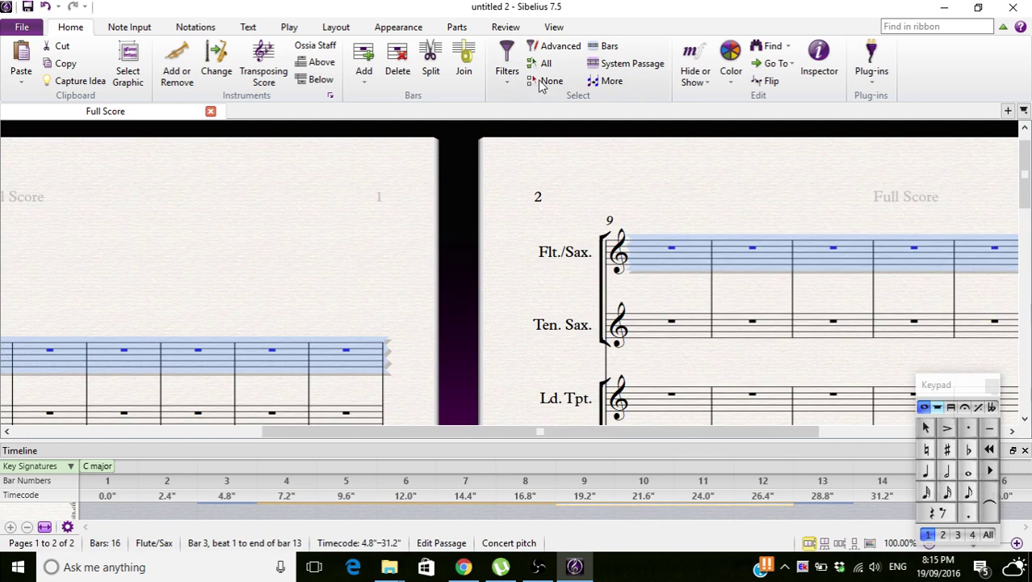
click(617, 65)
scroll(475, 166, down, 3)
scroll(475, 166, left, 3)
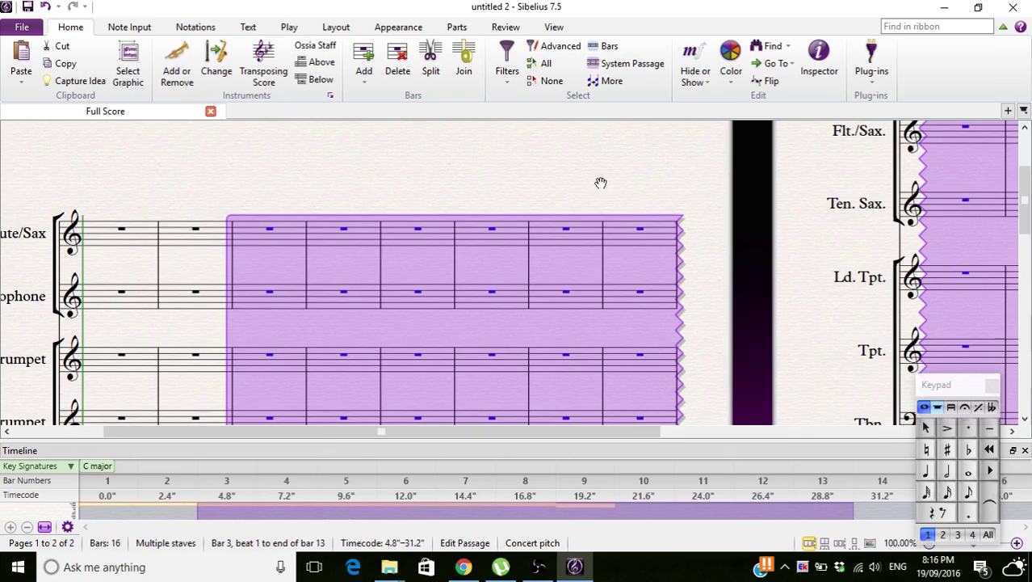
drag(590, 181, 514, 152)
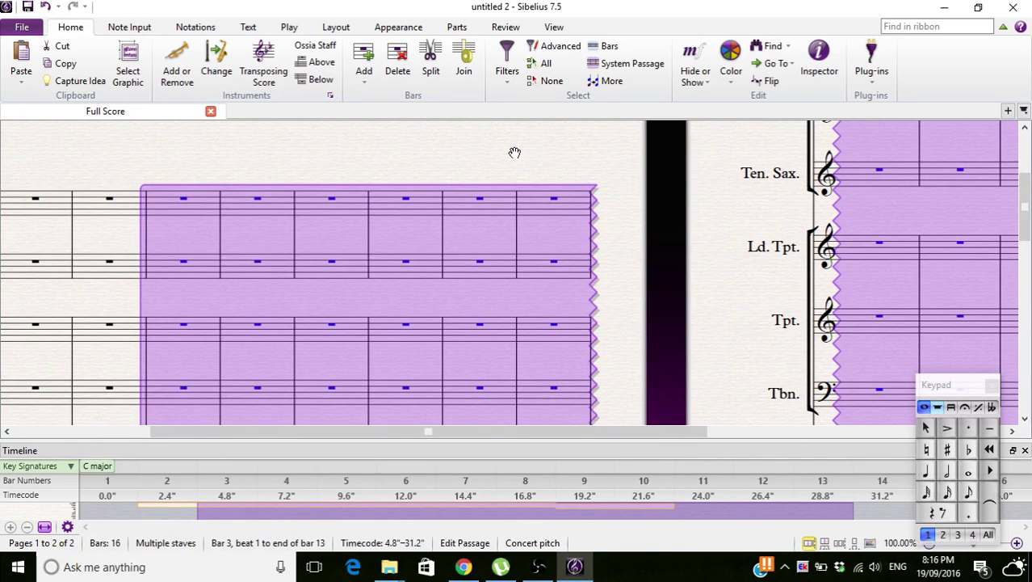
- Delete the system-selected bars 3–13, then undo the deletion and clear the selection
key(ctrl+BackSpace)
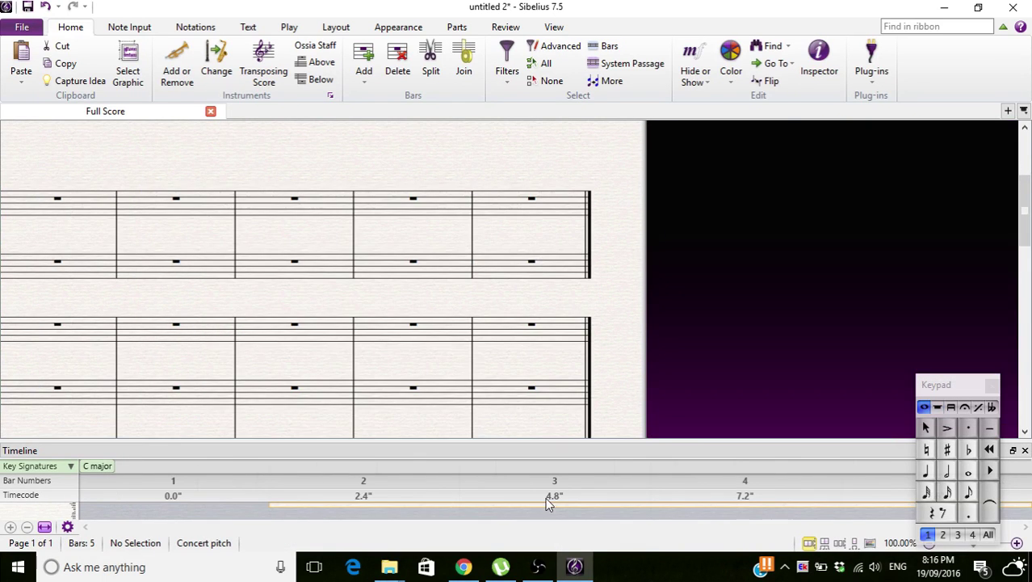
drag(236, 146, 596, 122)
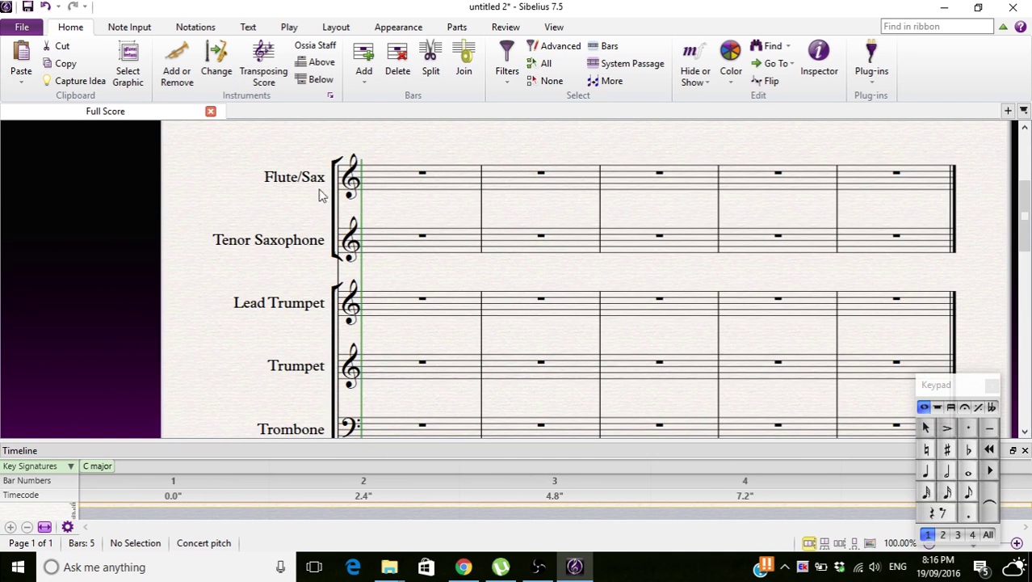
key(ctrl+z)
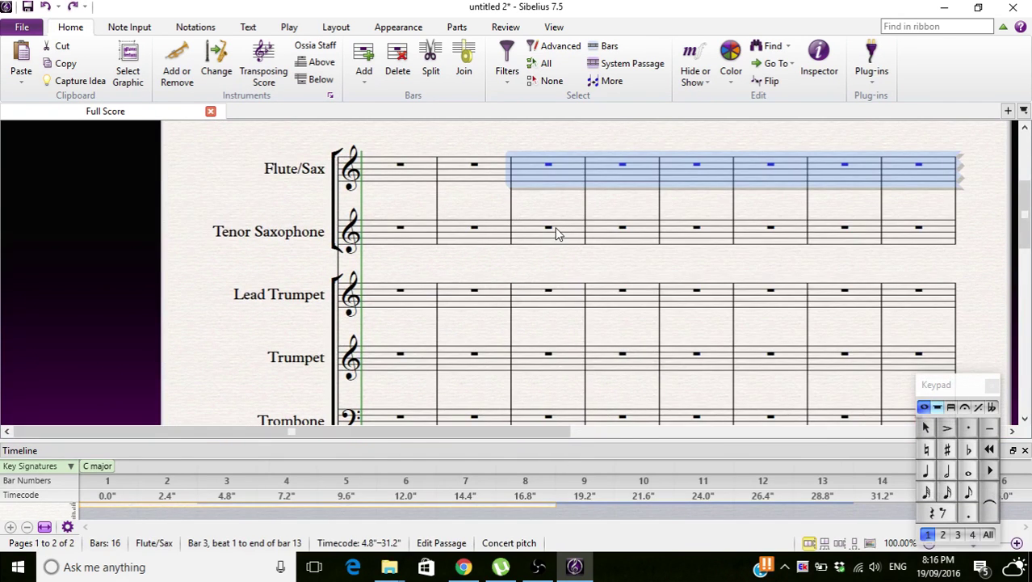
key(Escape)
- Enter eighth notes into bars 3–5 of the Flute/Sax, Tenor Sax, Lead Trumpet and Trumpet staves
click(968, 492)
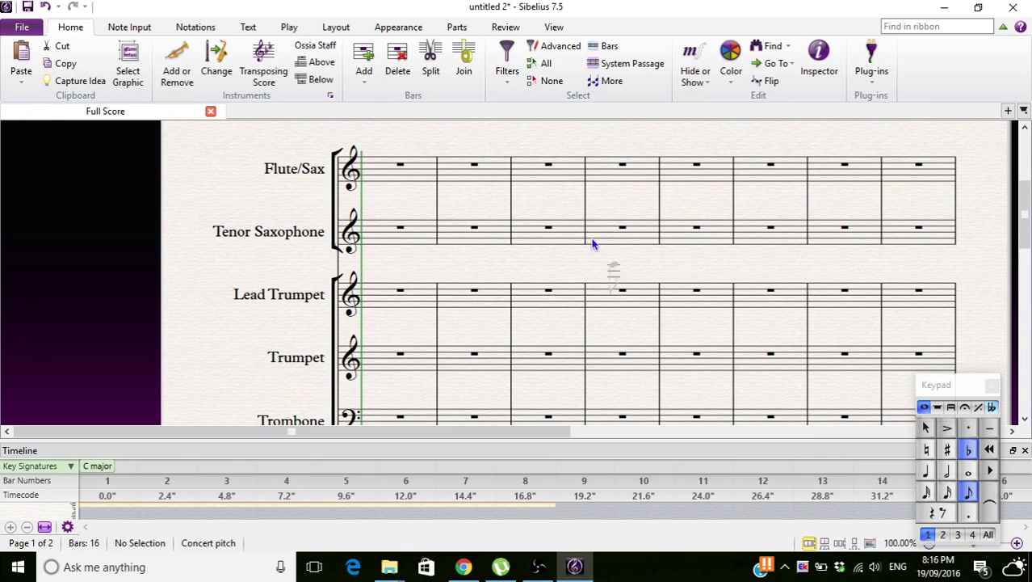
click(546, 208)
click(607, 270)
click(769, 346)
click(810, 367)
click(788, 184)
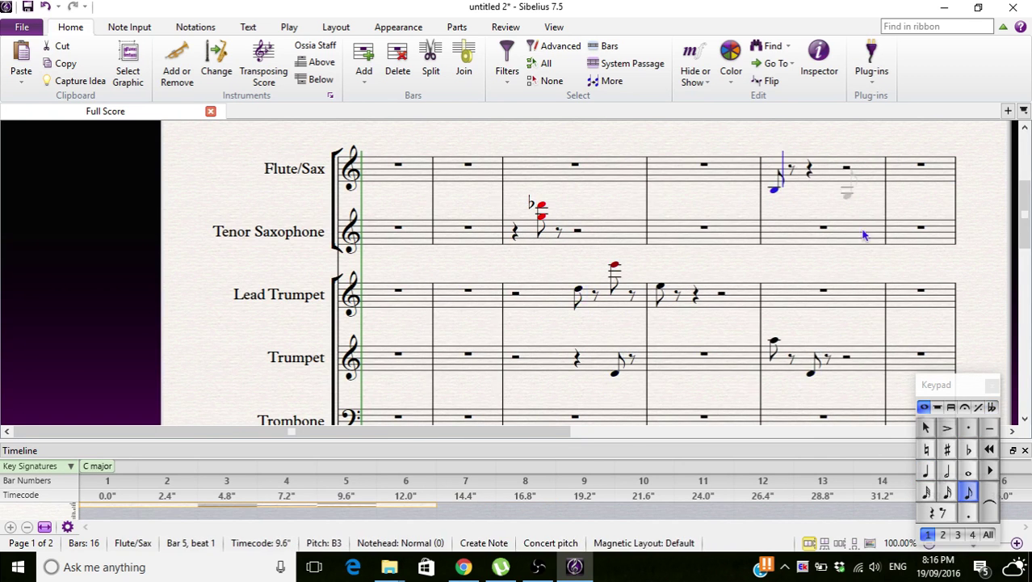
click(864, 238)
click(864, 311)
click(563, 353)
click(531, 377)
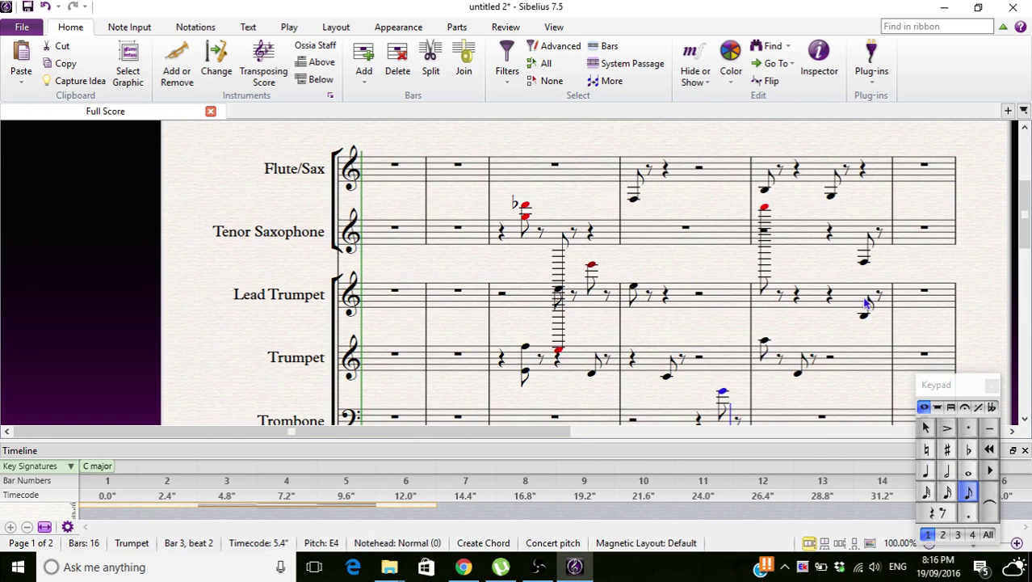
click(722, 312)
click(864, 299)
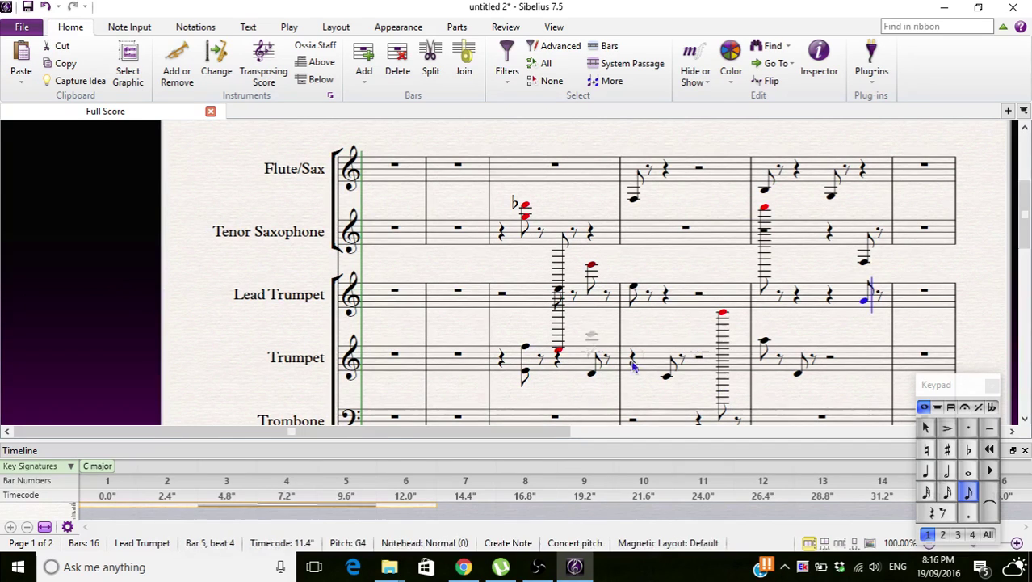
- Play the score back starting from the rest in Trumpet bar 3
click(501, 357)
key(p)
key(ctrl+minus)
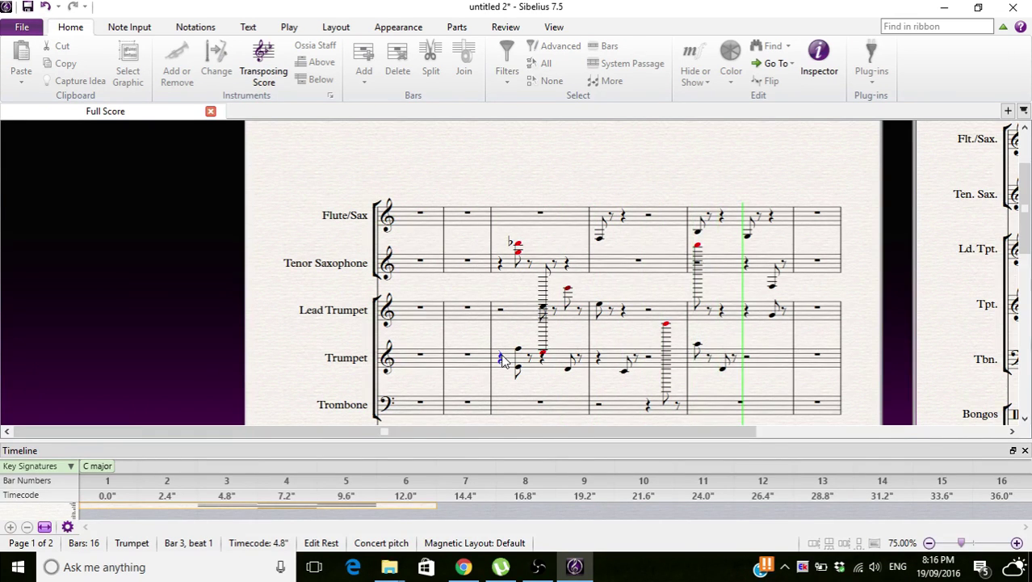
- Stop playback, delete the notes of passage-selected bars 3–5, then undo it
key(space)
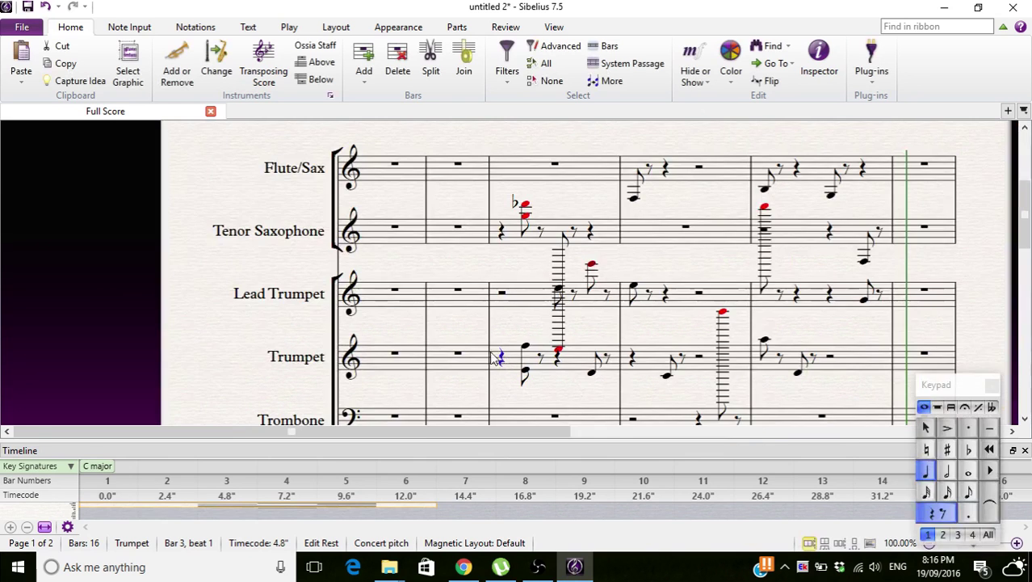
click(543, 160)
key(Escape)
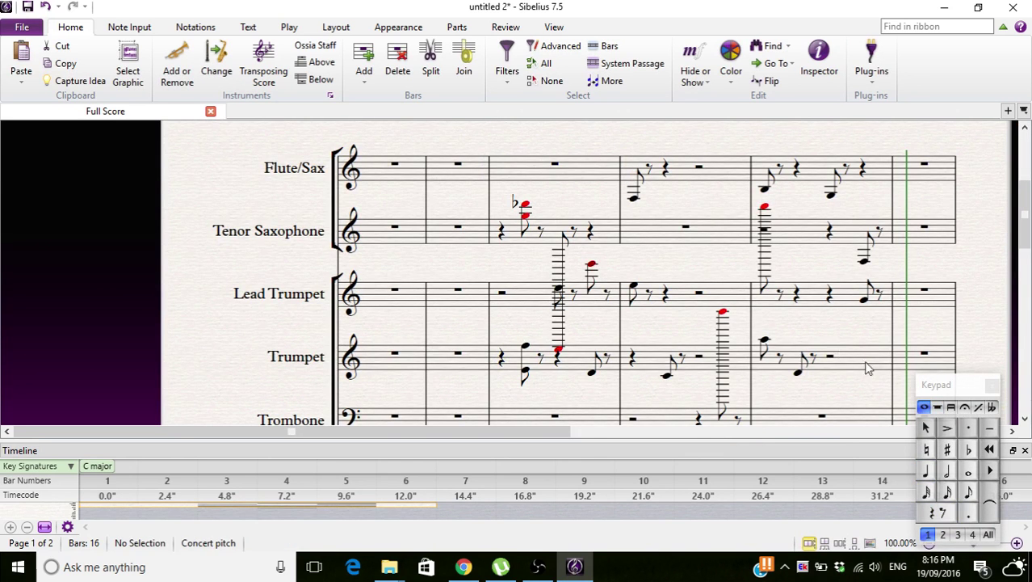
click(858, 360)
shift+click(533, 167)
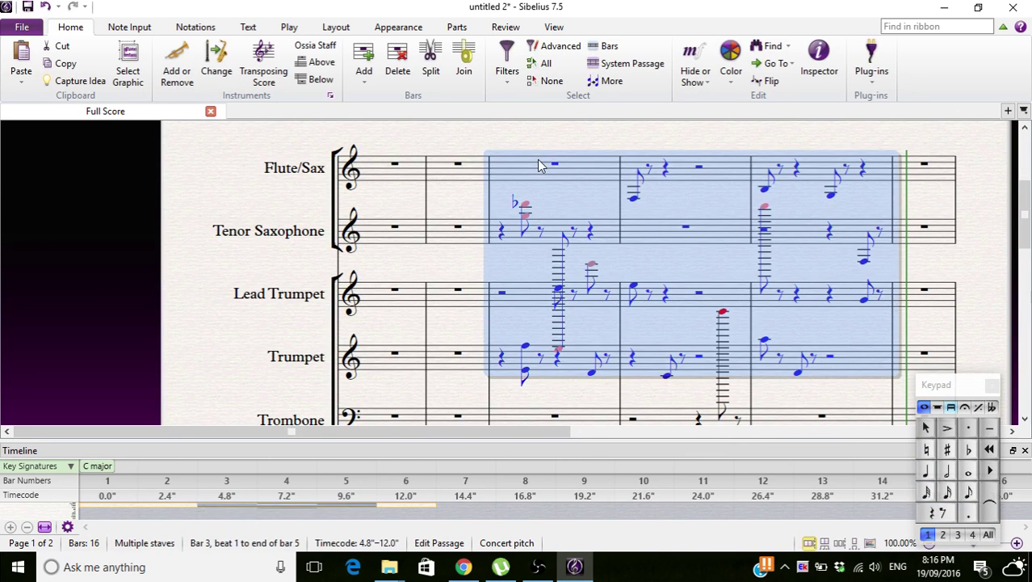
key(Delete)
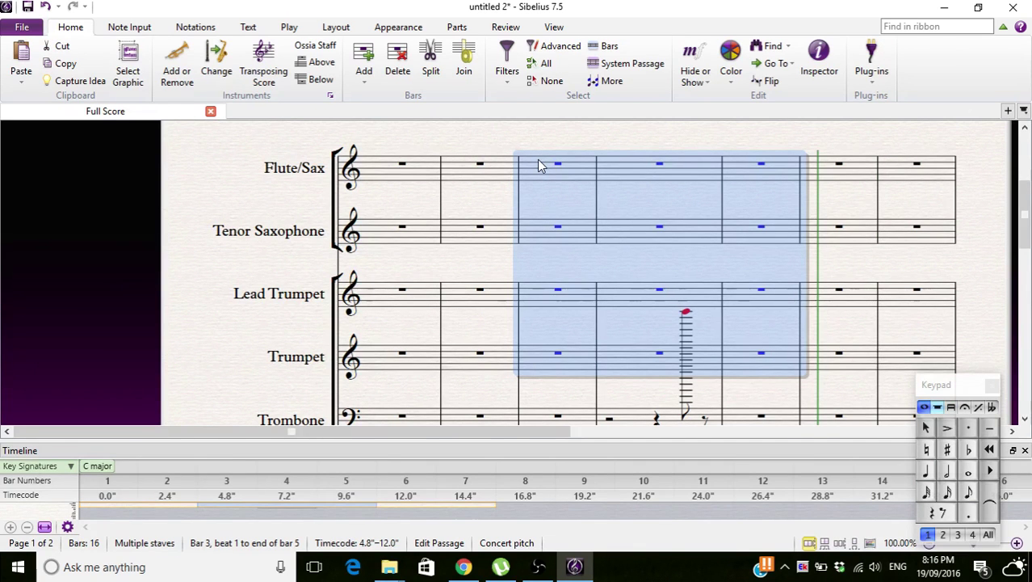
key(ctrl+z)
key(Escape)
- Select bars 3–5 as a system passage and delete them, removing the bars entirely
ctrl+click(548, 162)
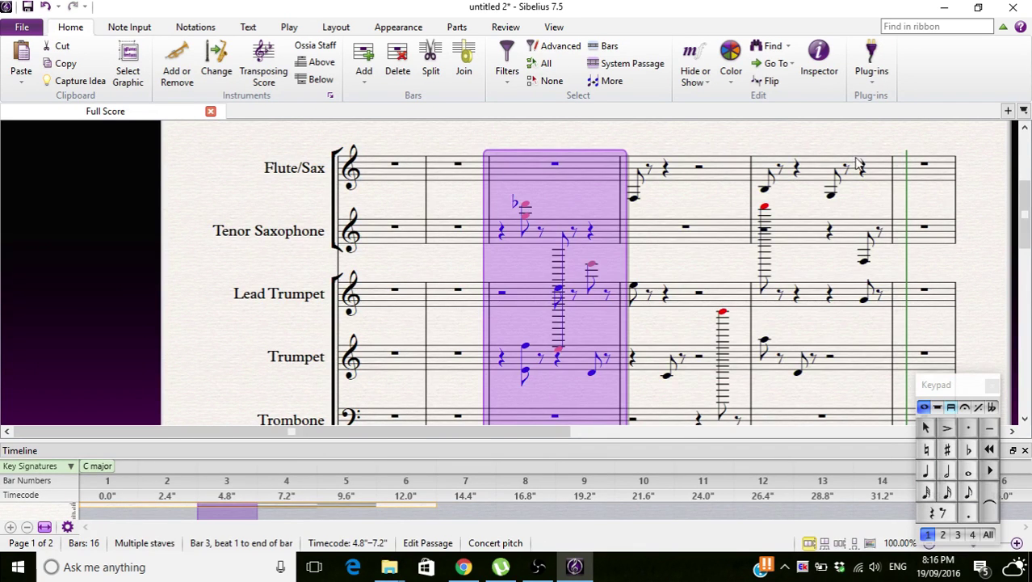
key(ctrl+Home)
key(Escape)
ctrl+click(612, 172)
shift+click(874, 173)
key(Delete)
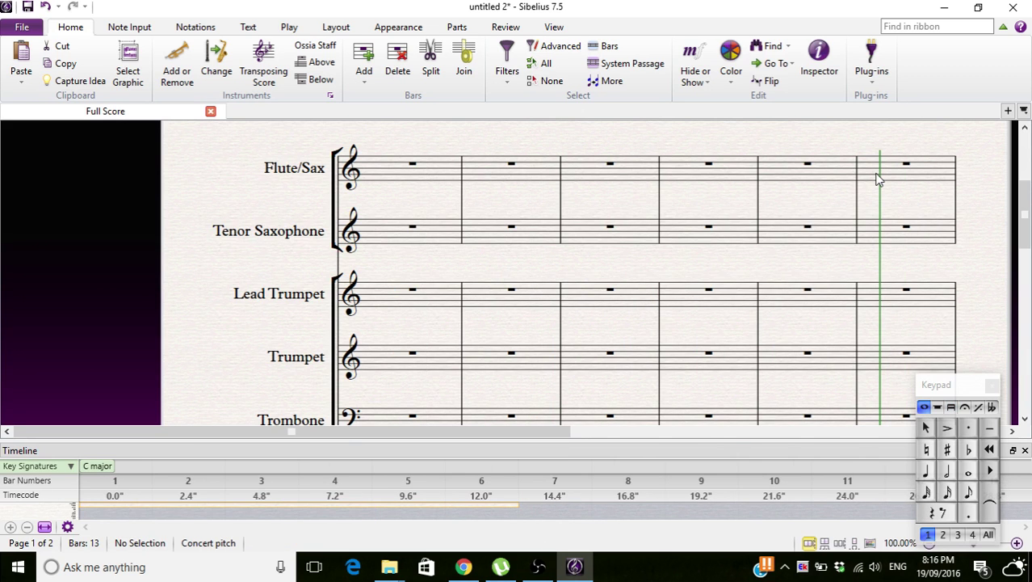